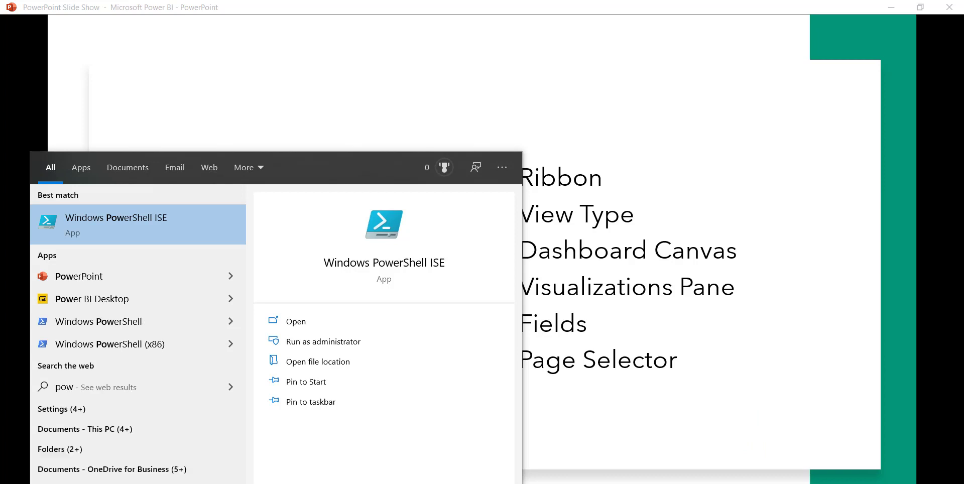
Step: Launch Power BI Desktop and dismiss its start screen to reach a blank report
{"action": "left_click", "coordinate": [231, 299]}
{"action": "left_click", "coordinate": [296, 323]}
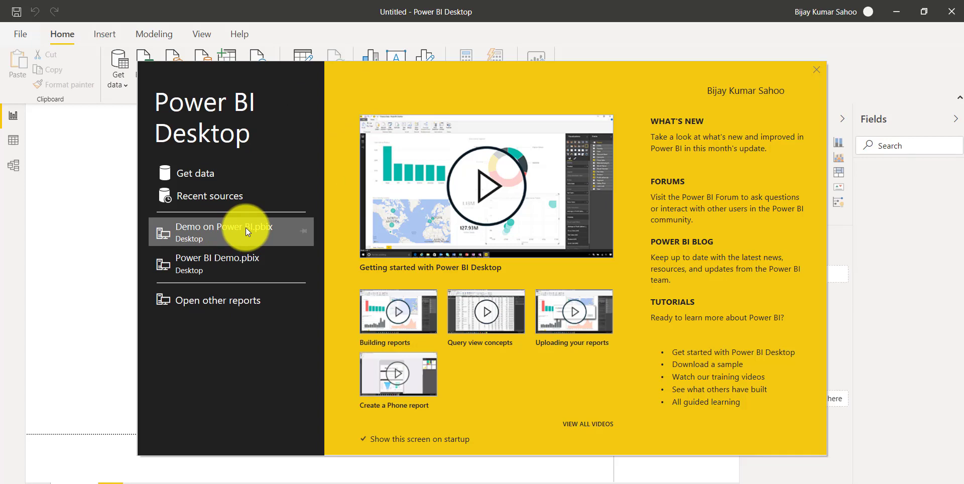
{"action": "left_click", "coordinate": [815, 68]}
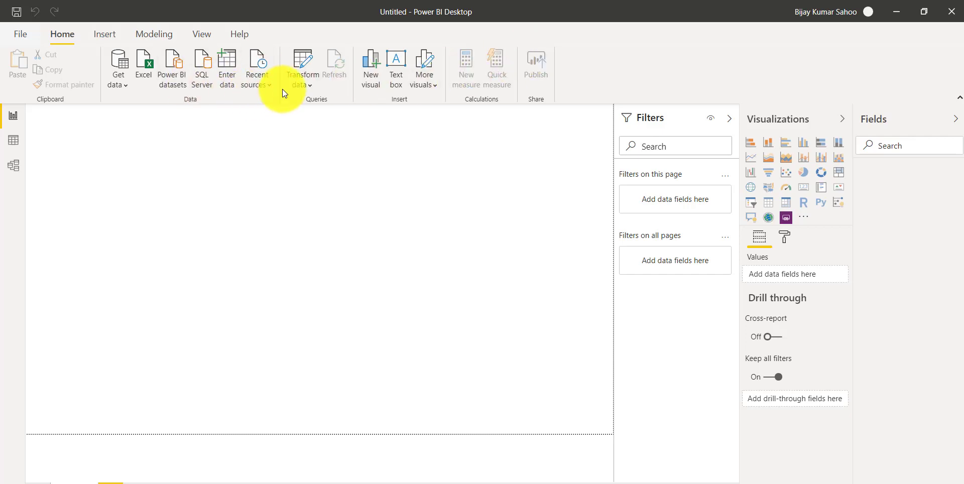
Step: Look through the Insert, Modeling and View command sets of the ribbon and return to the Home commands
{"action": "left_click", "coordinate": [103, 35]}
{"action": "left_click", "coordinate": [155, 34]}
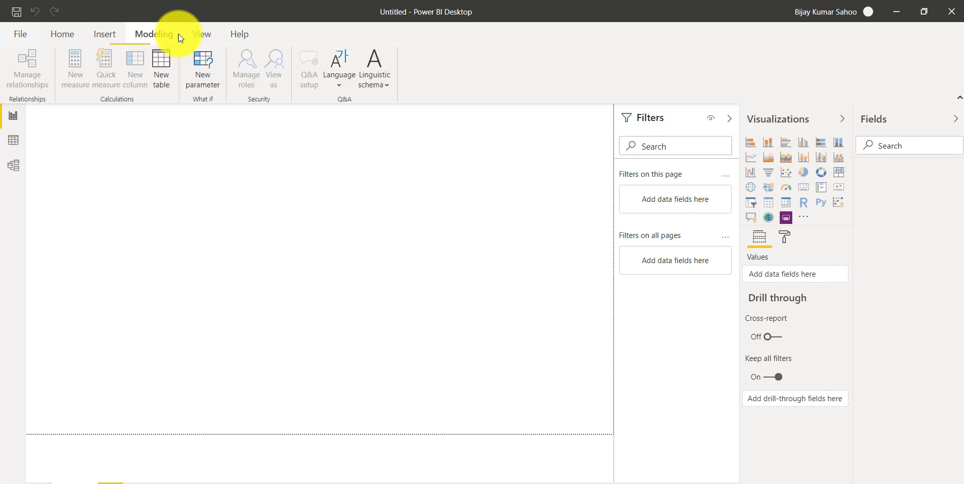
{"action": "left_click", "coordinate": [216, 35]}
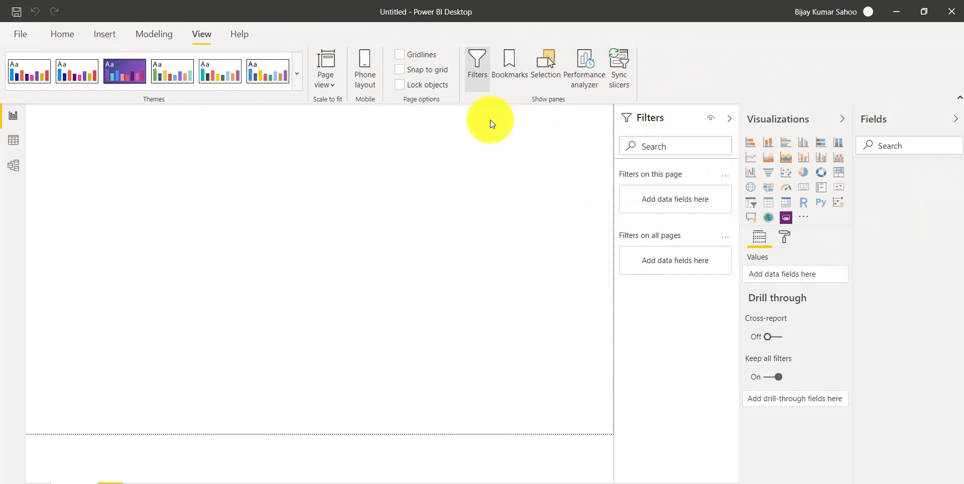
{"action": "left_click", "coordinate": [59, 35]}
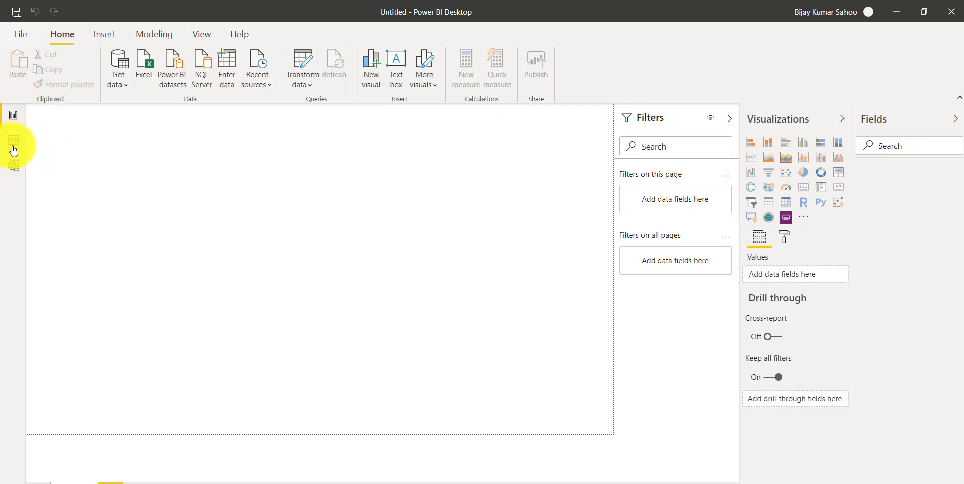
Step: Examine the empty Report, Data and Model views and return to the Report view
{"action": "left_click", "coordinate": [15, 116]}
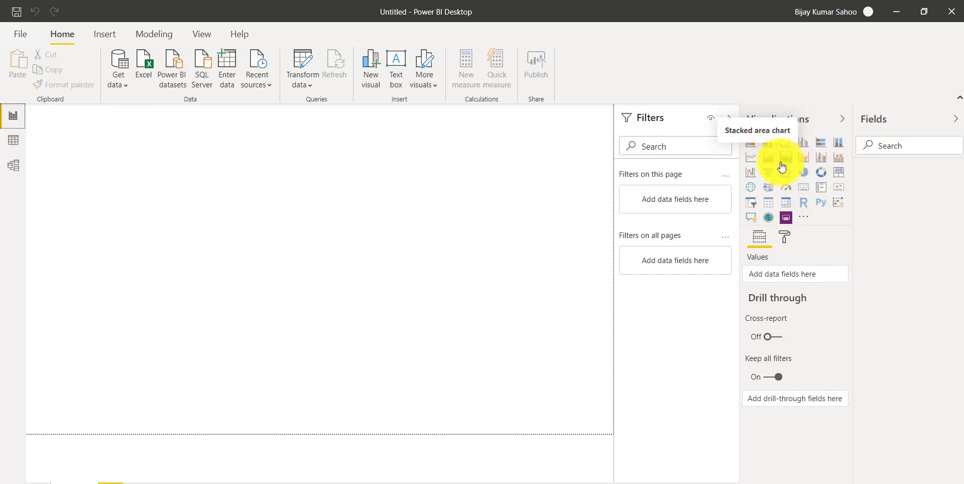
{"action": "left_click", "coordinate": [18, 143]}
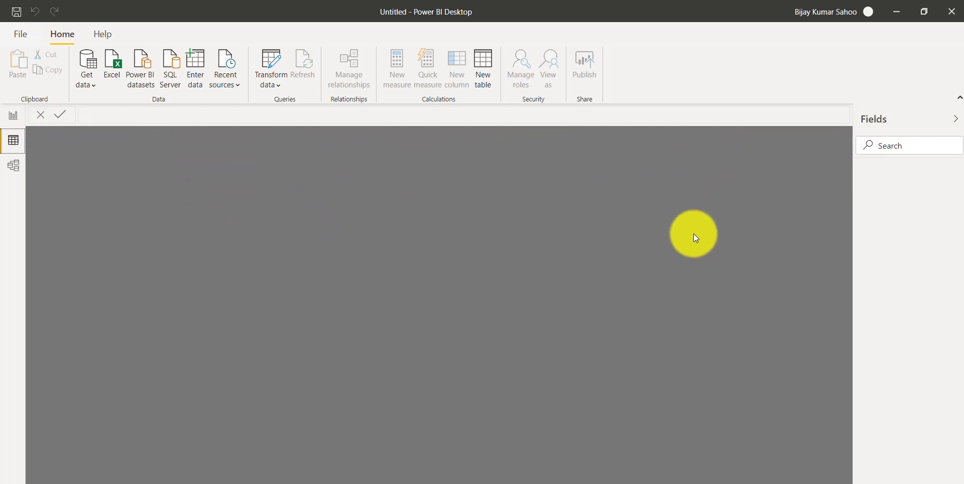
{"action": "left_click", "coordinate": [14, 167]}
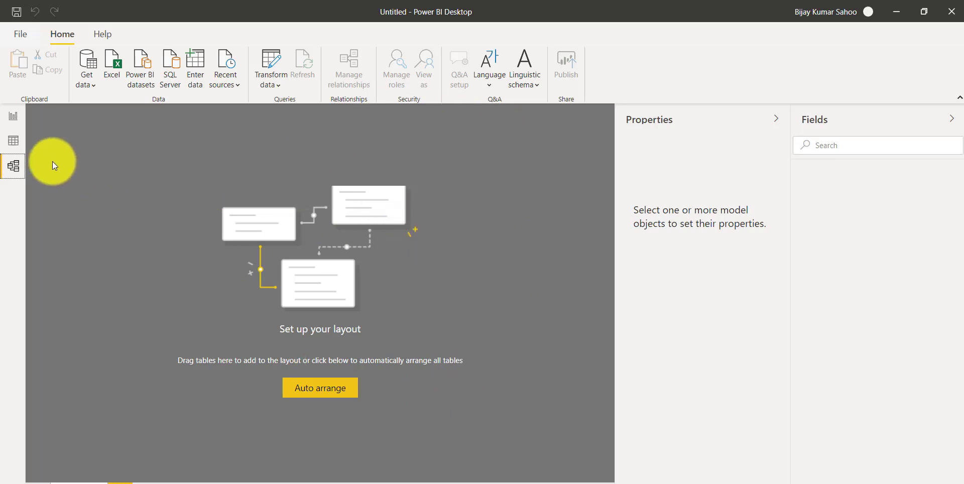
{"action": "left_click", "coordinate": [9, 144]}
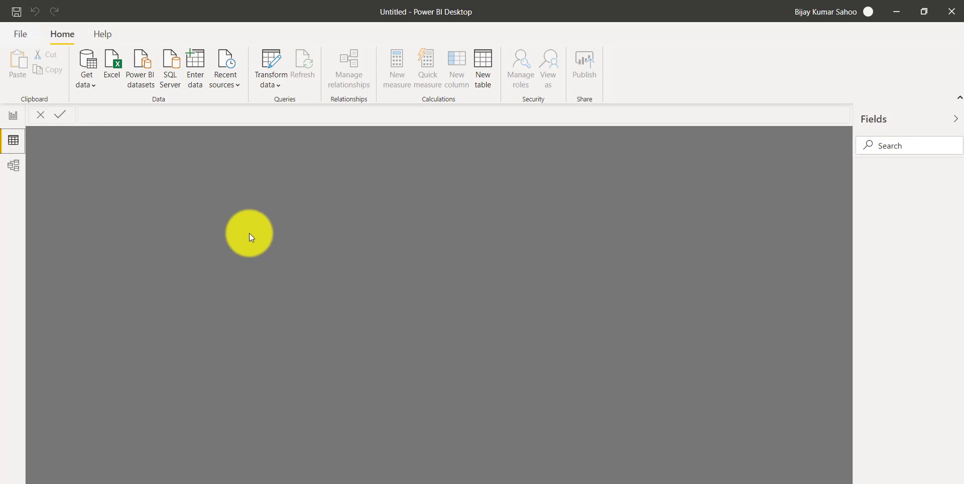
{"action": "left_click", "coordinate": [13, 119]}
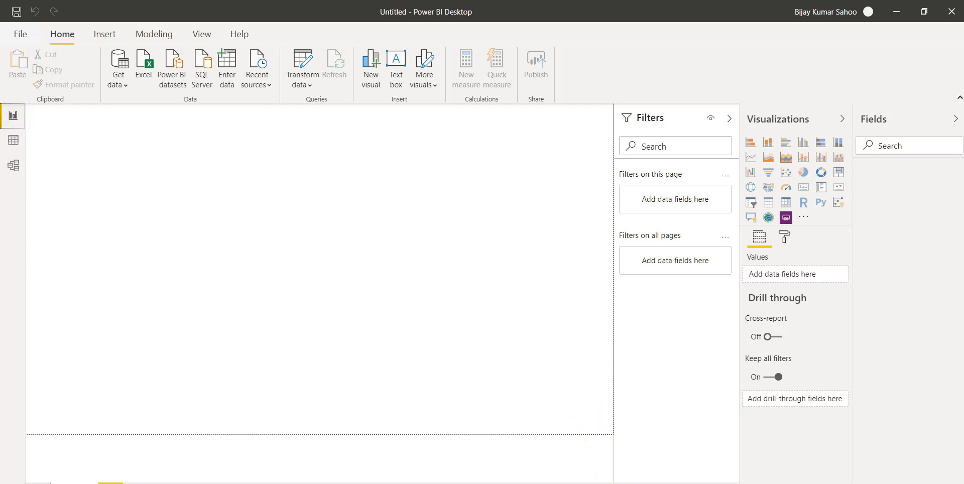
Step: Switch to the PowerPoint slide show to check the list of interface topics, and return to Power BI Desktop
{"action": "key", "text": "alt+Tab"}
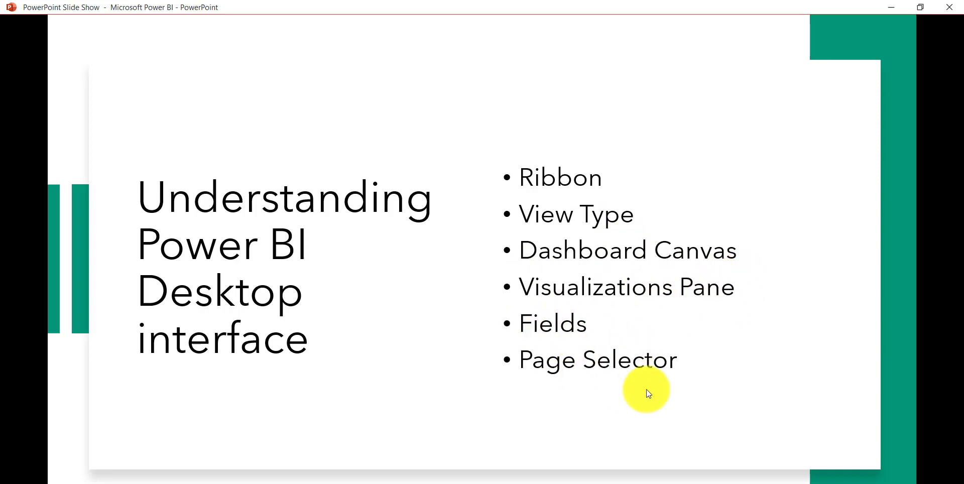
{"action": "left_click", "coordinate": [896, 8]}
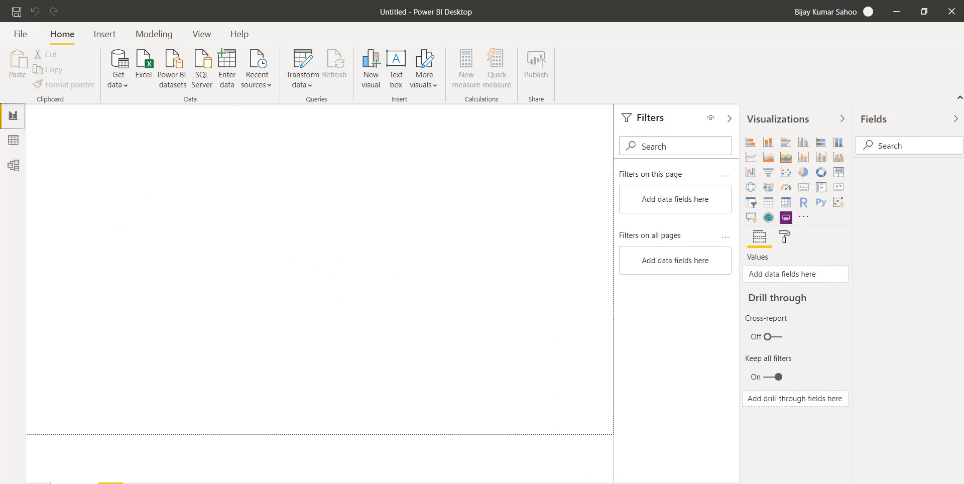
{"action": "mouse_move", "coordinate": [603, 483]}
{"action": "left_click", "coordinate": [602, 465]}
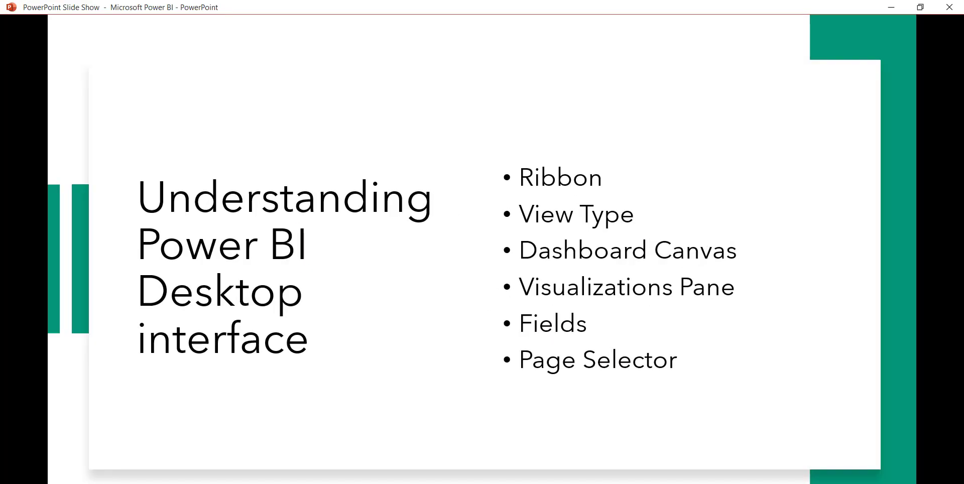
{"action": "left_click", "coordinate": [608, 475]}
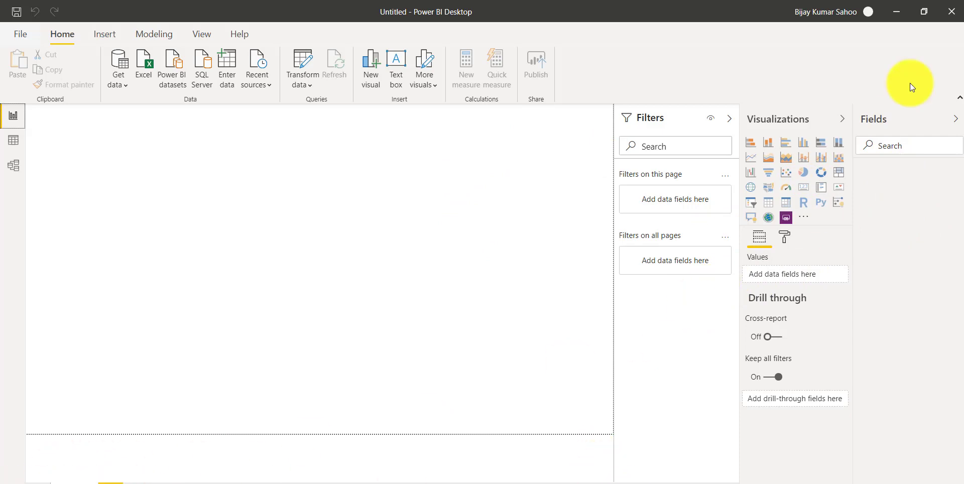
Step: Restore the report window from full screen, then move and enlarge it until the page selector is visible
{"action": "left_click", "coordinate": [923, 11]}
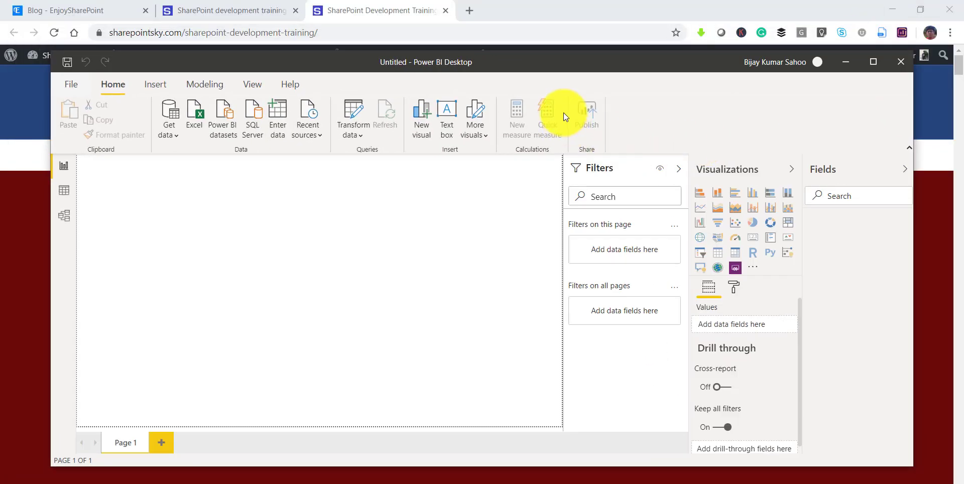
{"action": "left_click_drag", "start_coordinate": [693, 57], "coordinate": [617, 6]}
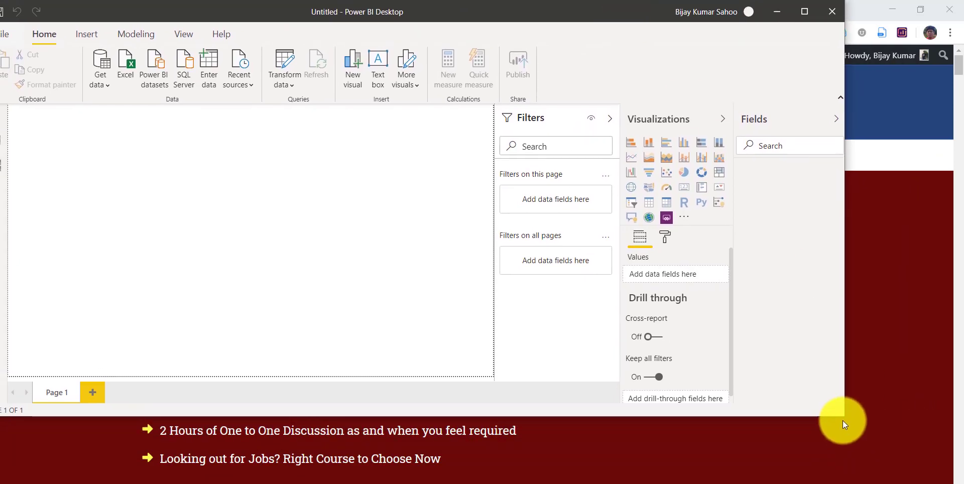
{"action": "left_click_drag", "start_coordinate": [843, 416], "coordinate": [960, 478]}
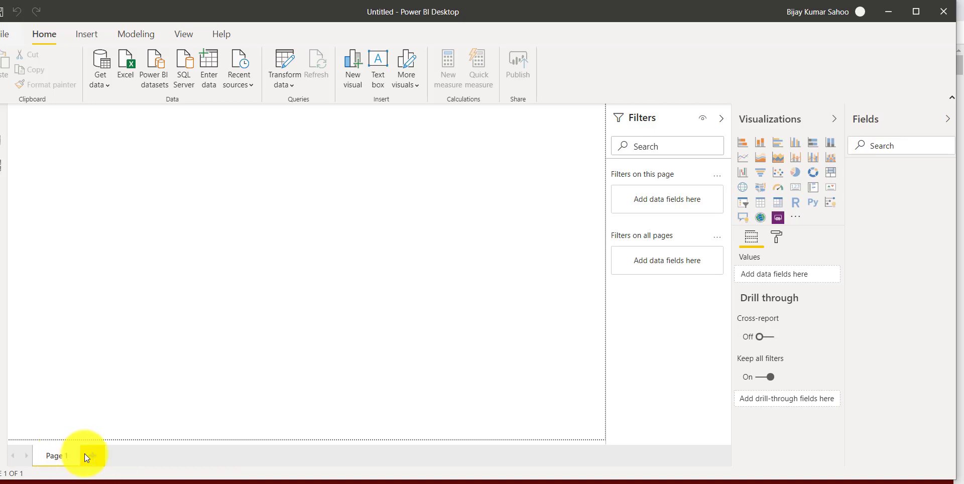
Step: Add a second page to the blank report and go back to Page 1
{"action": "left_click", "coordinate": [97, 453]}
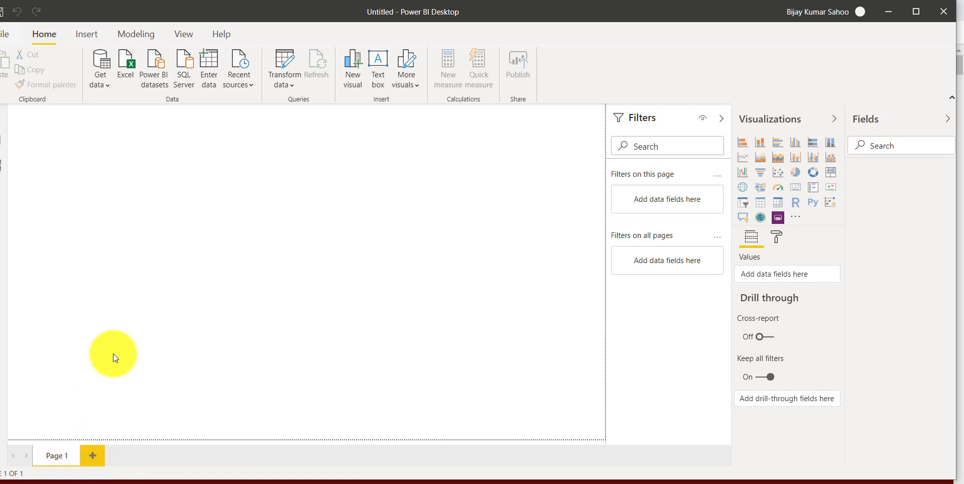
{"action": "left_click", "coordinate": [58, 457]}
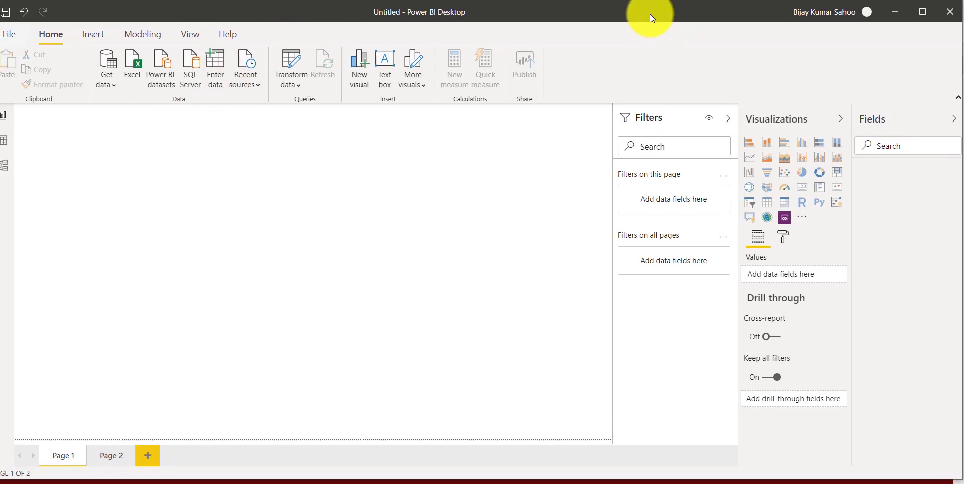
Step: Open the recent report Demo on Power BI.pbix and dismiss the new ribbon introduction
{"action": "left_click", "coordinate": [7, 34]}
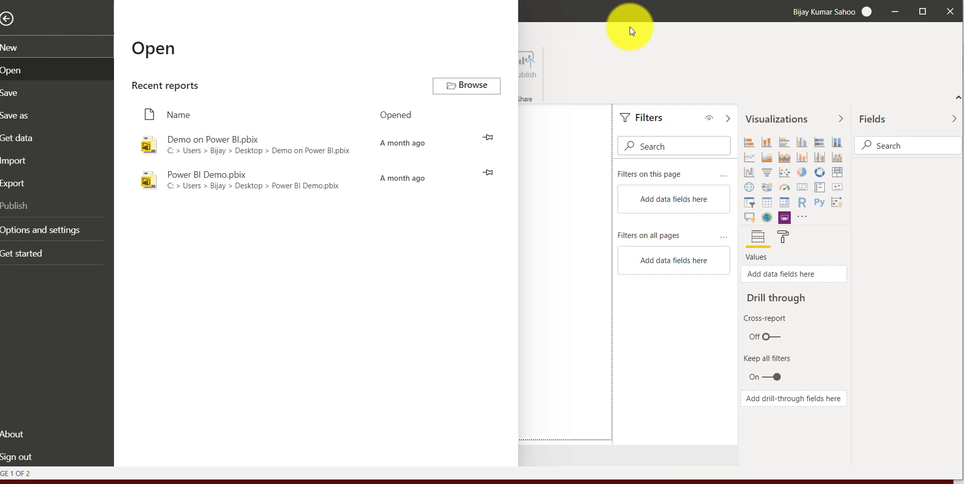
{"action": "left_click", "coordinate": [7, 19]}
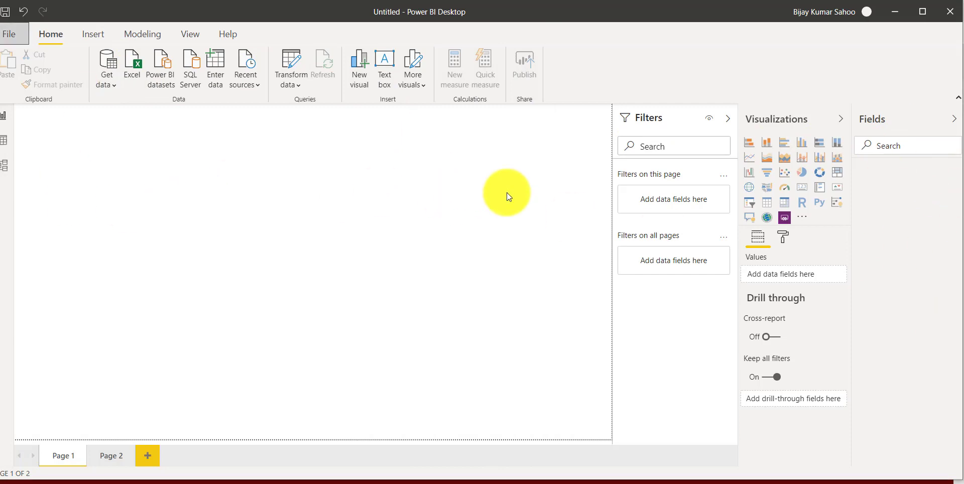
{"action": "left_click", "coordinate": [9, 34]}
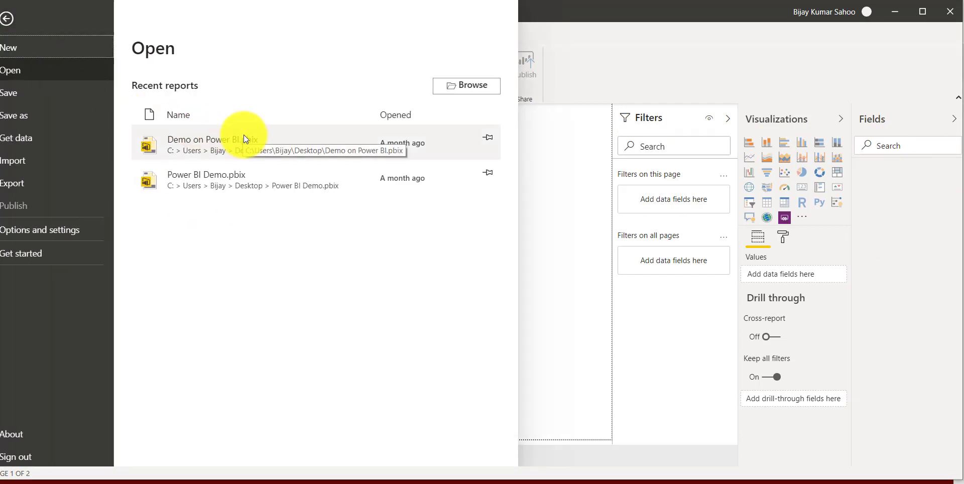
{"action": "left_click", "coordinate": [251, 149]}
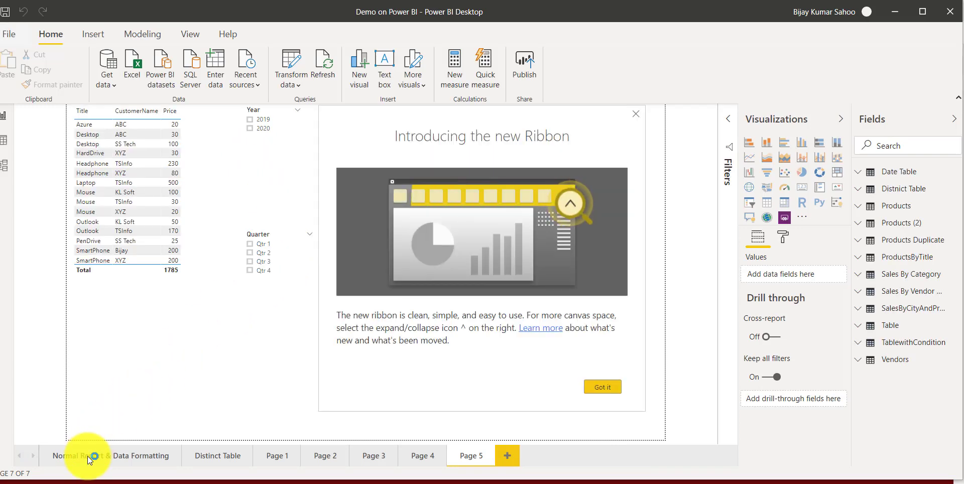
{"action": "left_click", "coordinate": [636, 113]}
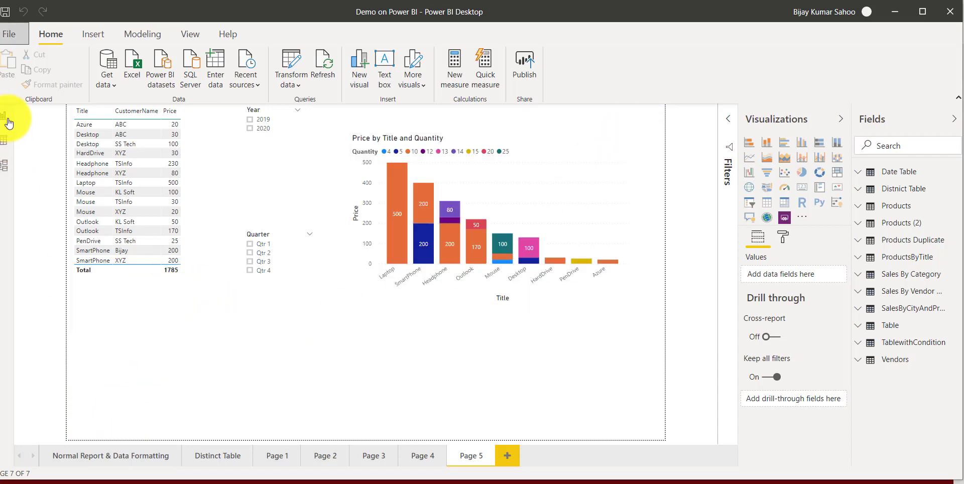
Step: Reposition and widen the report window so the view switcher and the Fields pane both fit on screen
{"action": "left_click_drag", "start_coordinate": [127, 14], "coordinate": [141, 14]}
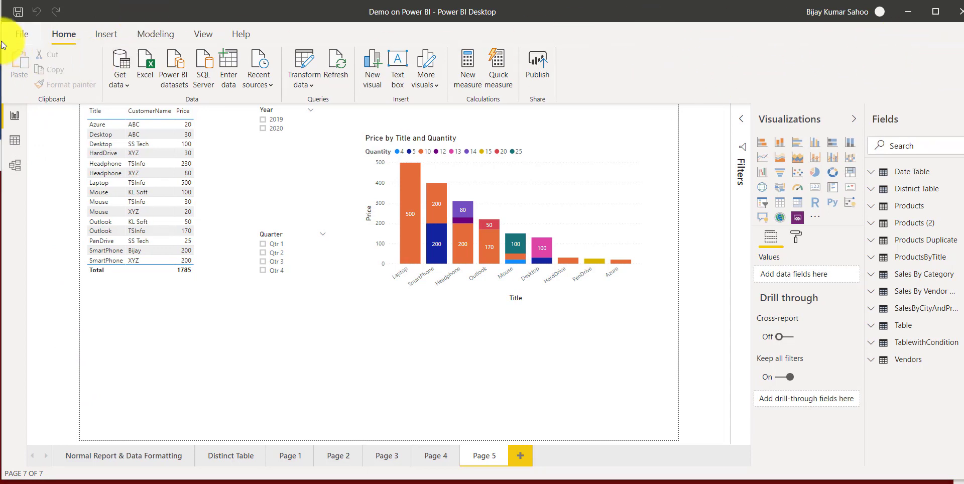
{"action": "left_click_drag", "start_coordinate": [8, 13], "coordinate": [156, 11]}
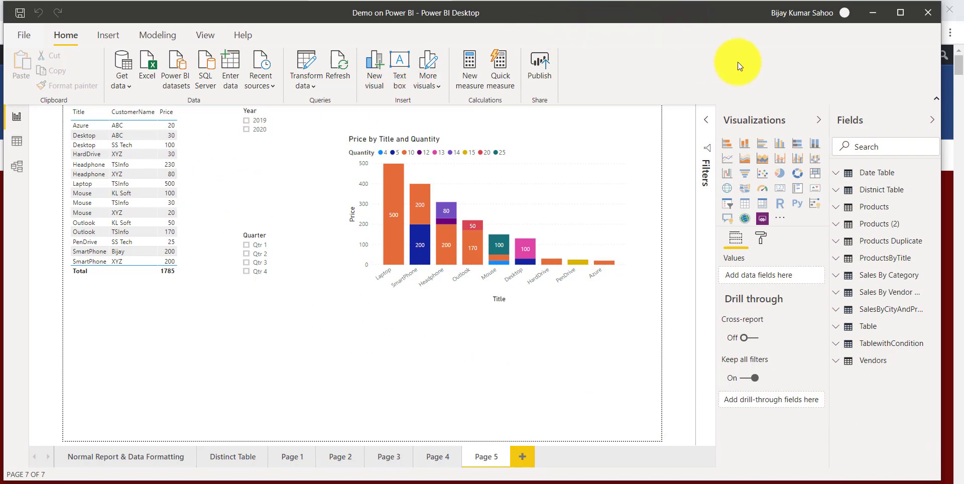
{"action": "left_click_drag", "start_coordinate": [940, 207], "coordinate": [961, 208]}
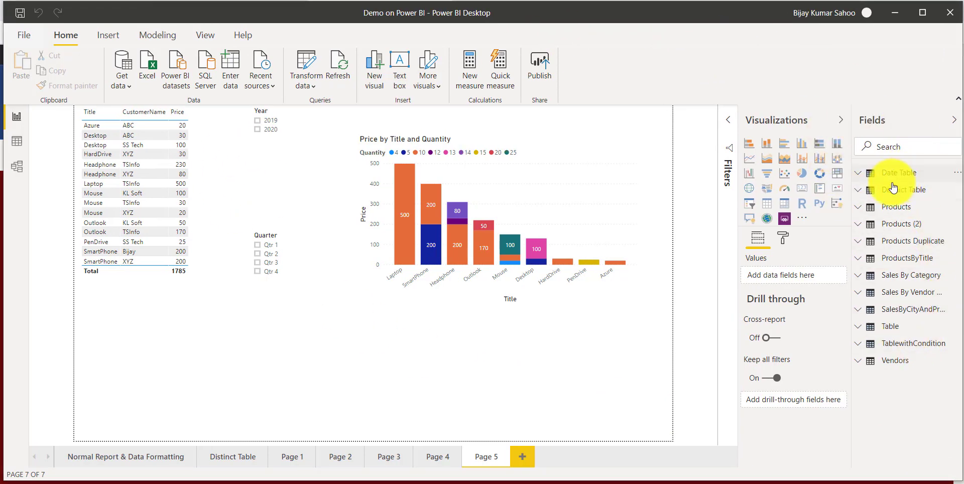
Step: Expand Date Table and Products in the Report view to examine their fields, and collapse Date Table again
{"action": "left_click", "coordinate": [17, 117]}
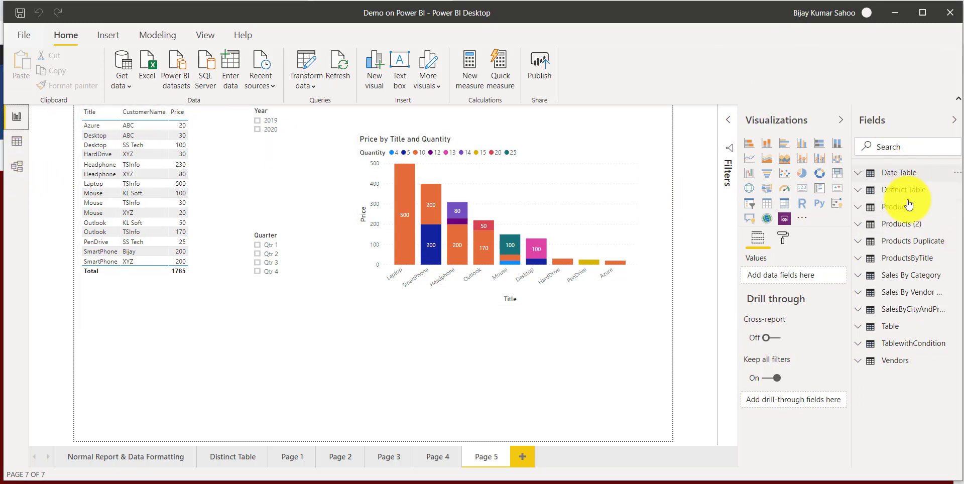
{"action": "left_click", "coordinate": [859, 174]}
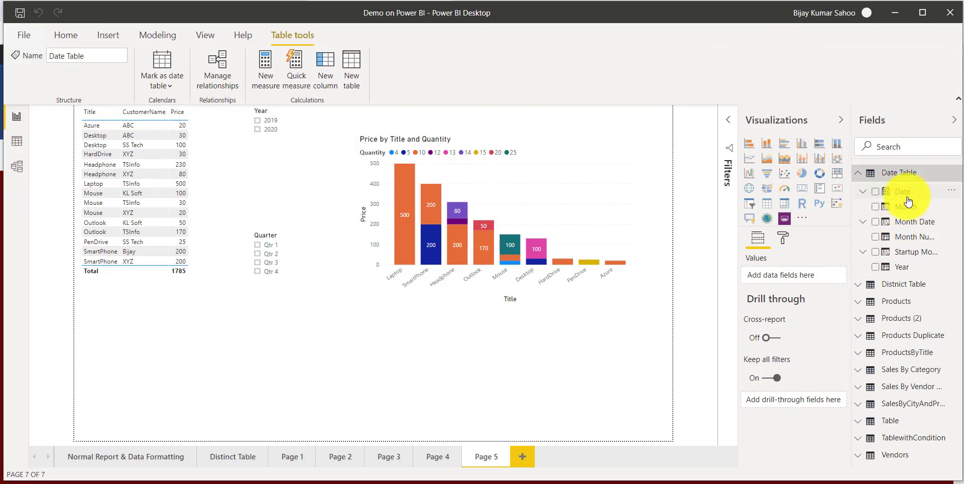
{"action": "left_click", "coordinate": [860, 303]}
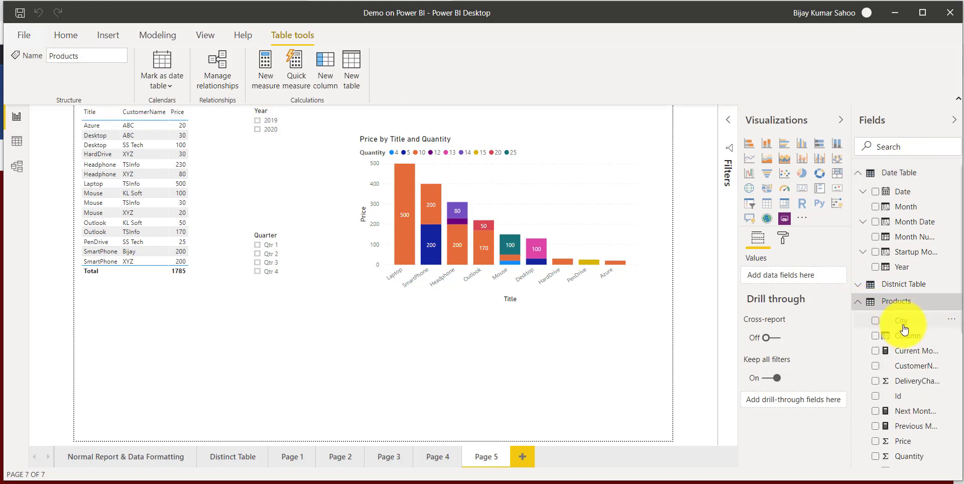
{"action": "left_click", "coordinate": [870, 182]}
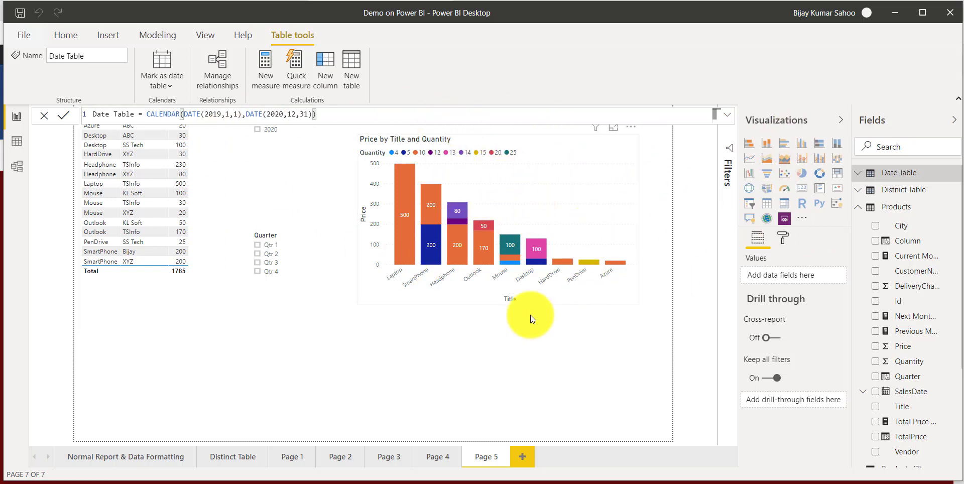
Step: Browse the report pages Normal Report & Data Formatting, Distinct Table, Page 1, Page 2 and Page 4, ending on Page 5
{"action": "left_click", "coordinate": [133, 452]}
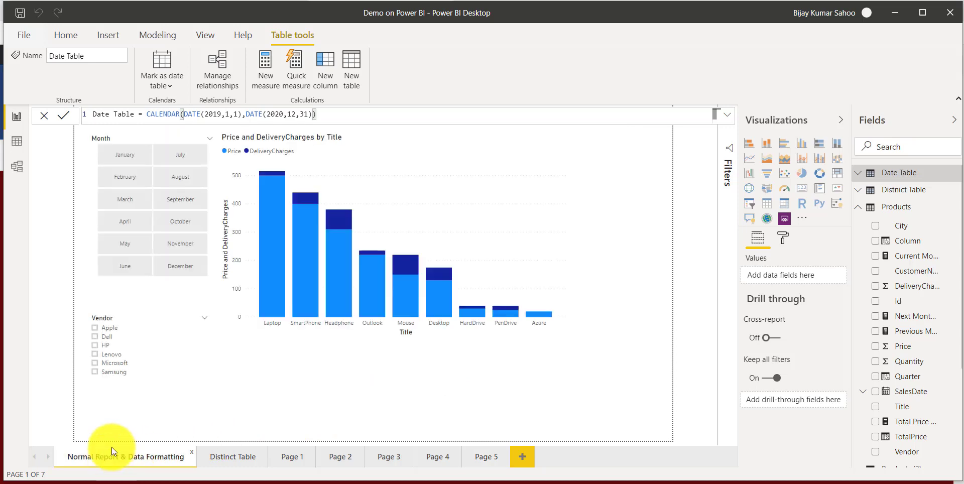
{"action": "left_click", "coordinate": [236, 451]}
{"action": "left_click", "coordinate": [308, 459]}
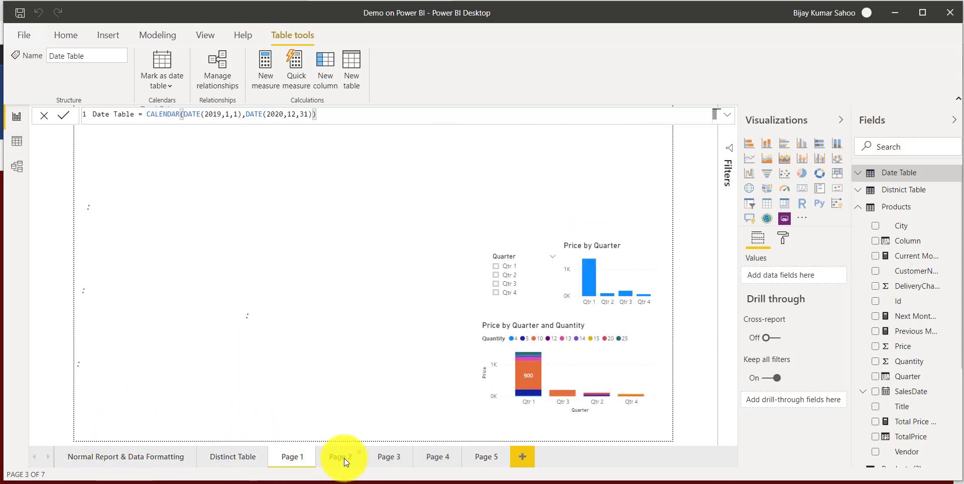
{"action": "left_click", "coordinate": [344, 458]}
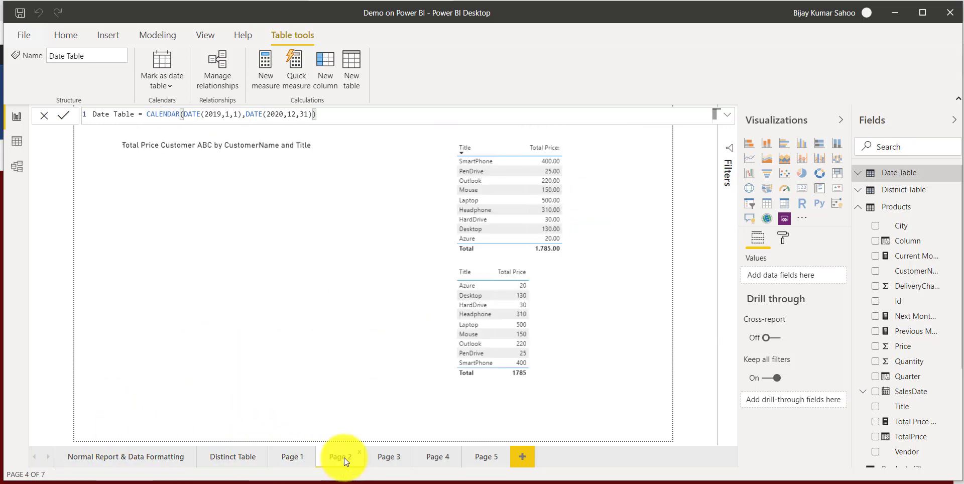
{"action": "left_click", "coordinate": [441, 457]}
{"action": "left_click", "coordinate": [475, 459]}
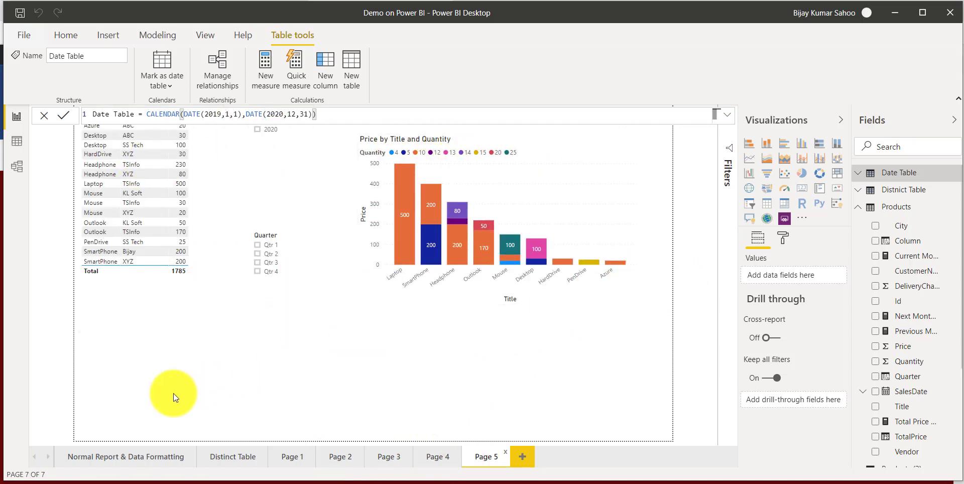
Step: Return to the Normal Report & Data Formatting page and examine the general report commands and the common data sources offered for Get data
{"action": "left_click", "coordinate": [124, 455]}
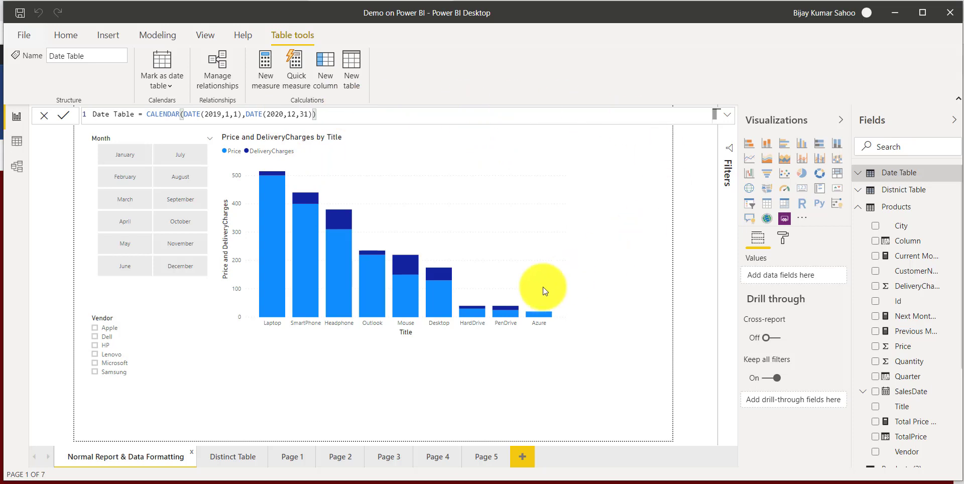
{"action": "left_click", "coordinate": [66, 37]}
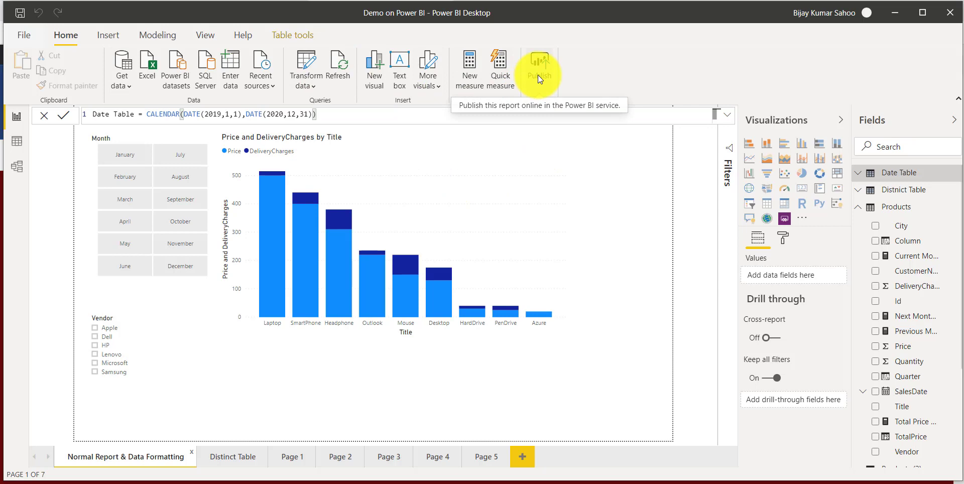
{"action": "left_click", "coordinate": [132, 90]}
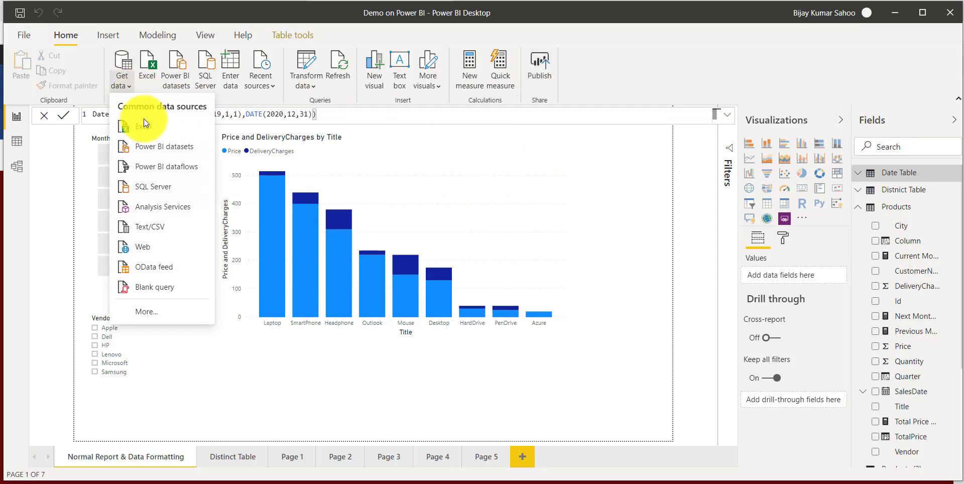
{"action": "left_click", "coordinate": [334, 116]}
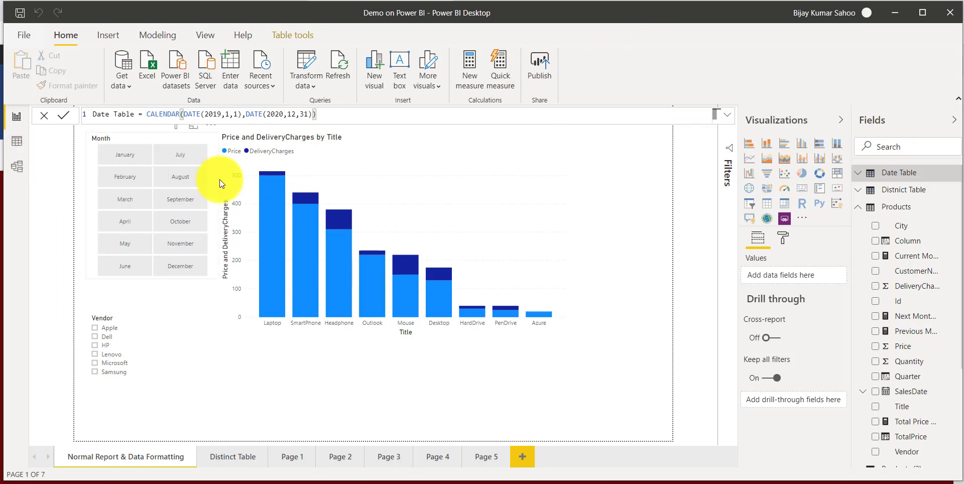
Step: Examine the Products table in Data view and the table relationships in Model view, ending back in Report view
{"action": "left_click", "coordinate": [18, 147]}
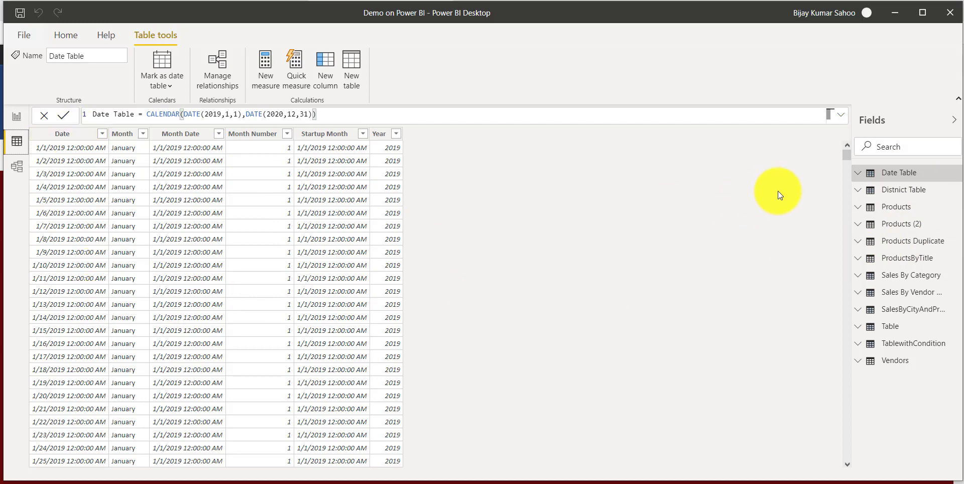
{"action": "left_click", "coordinate": [876, 210]}
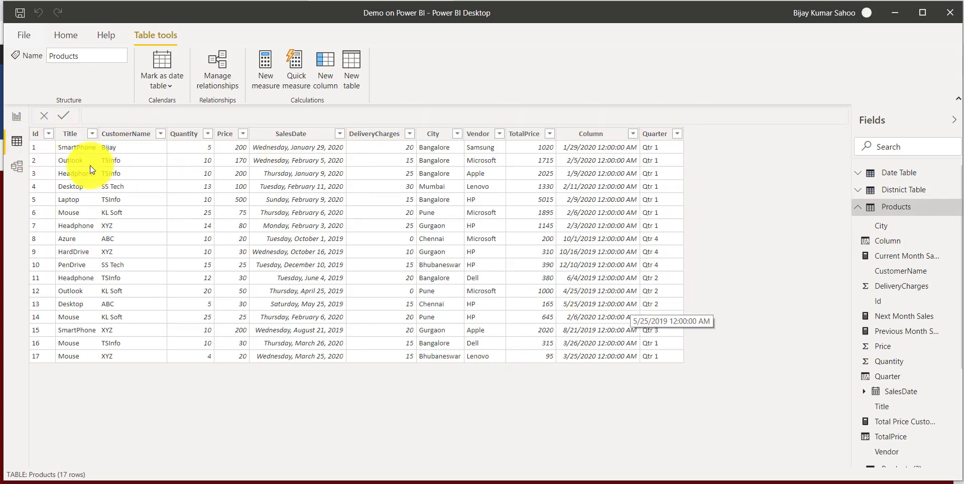
{"action": "left_click", "coordinate": [19, 174]}
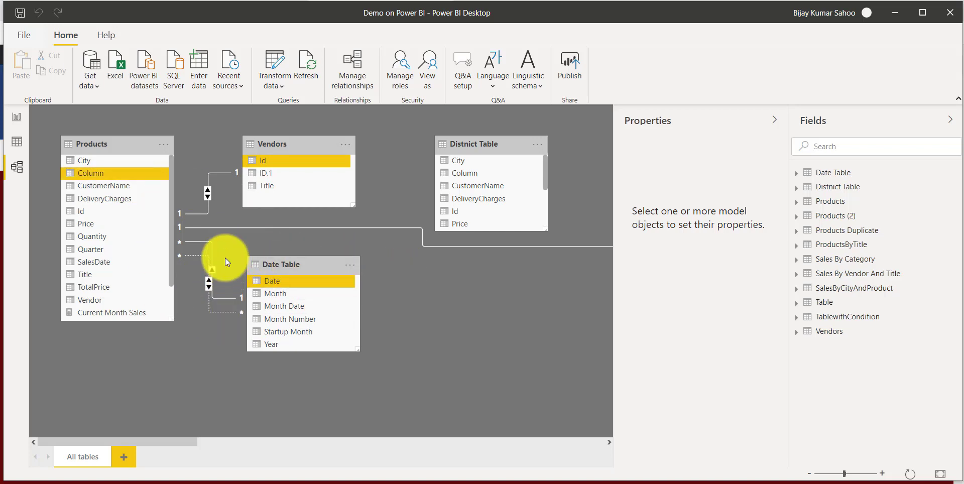
{"action": "left_click", "coordinate": [14, 142]}
{"action": "left_click", "coordinate": [16, 116]}
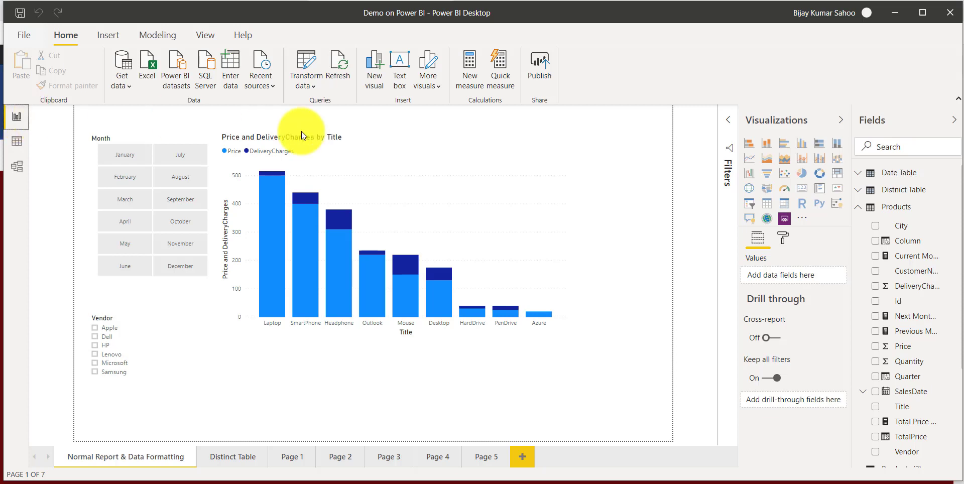
{"action": "mouse_move", "coordinate": [460, 240]}
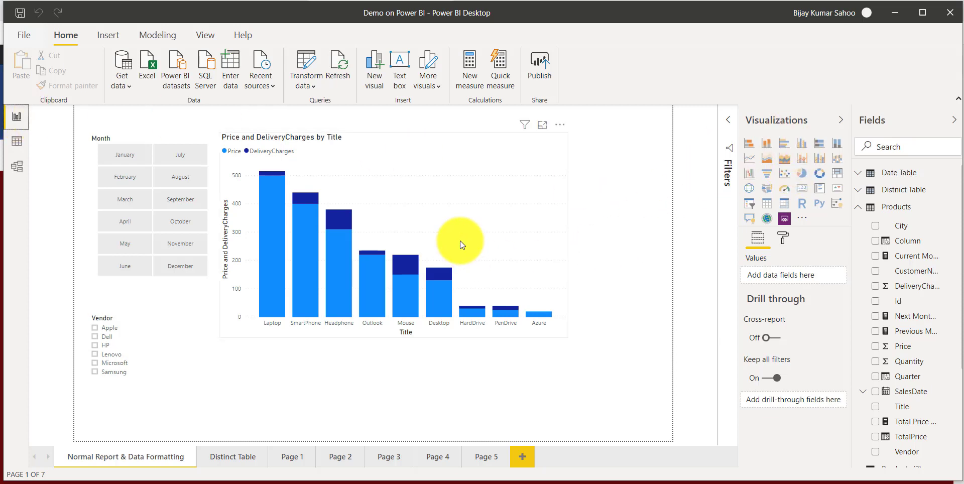